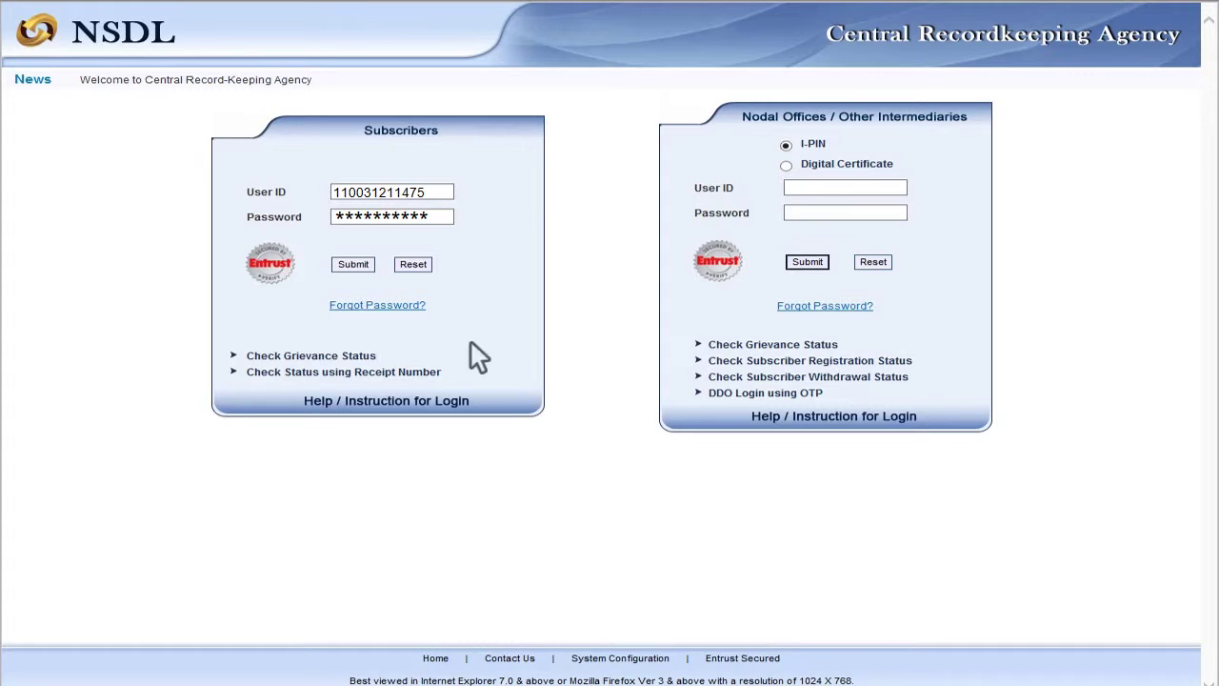
- Log in to the subscriber account and start a withdrawal request with Exit at 60 as the withdrawal reason
click(353, 265)
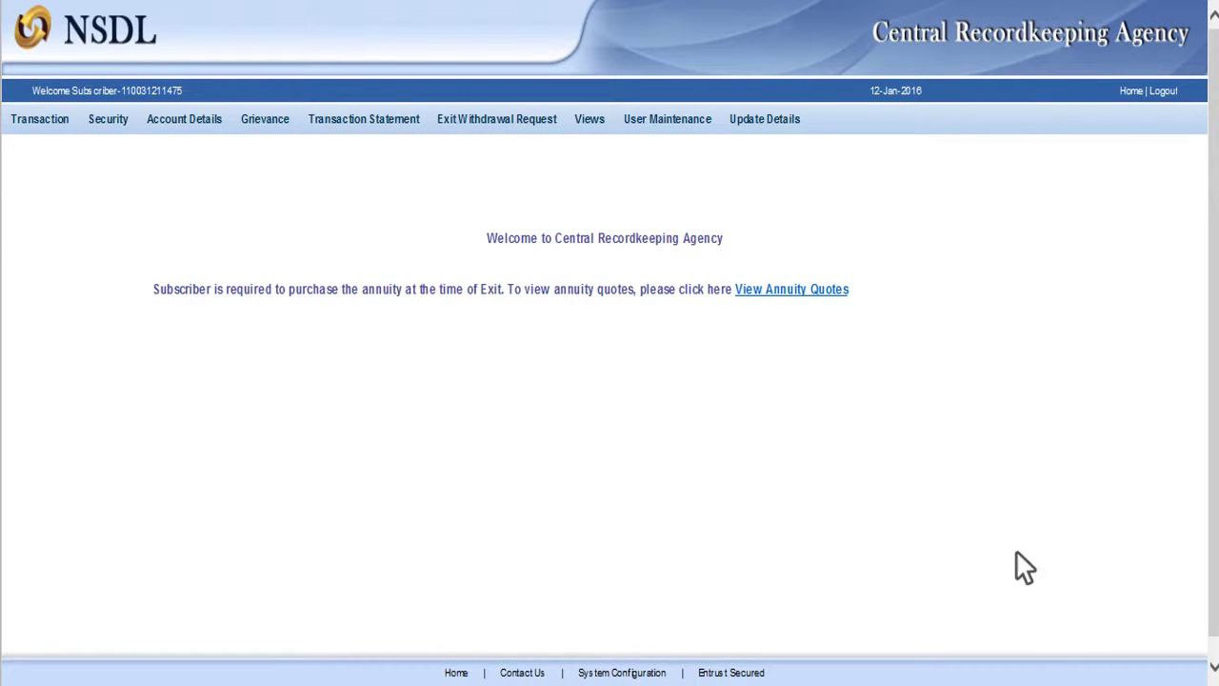
click(496, 119)
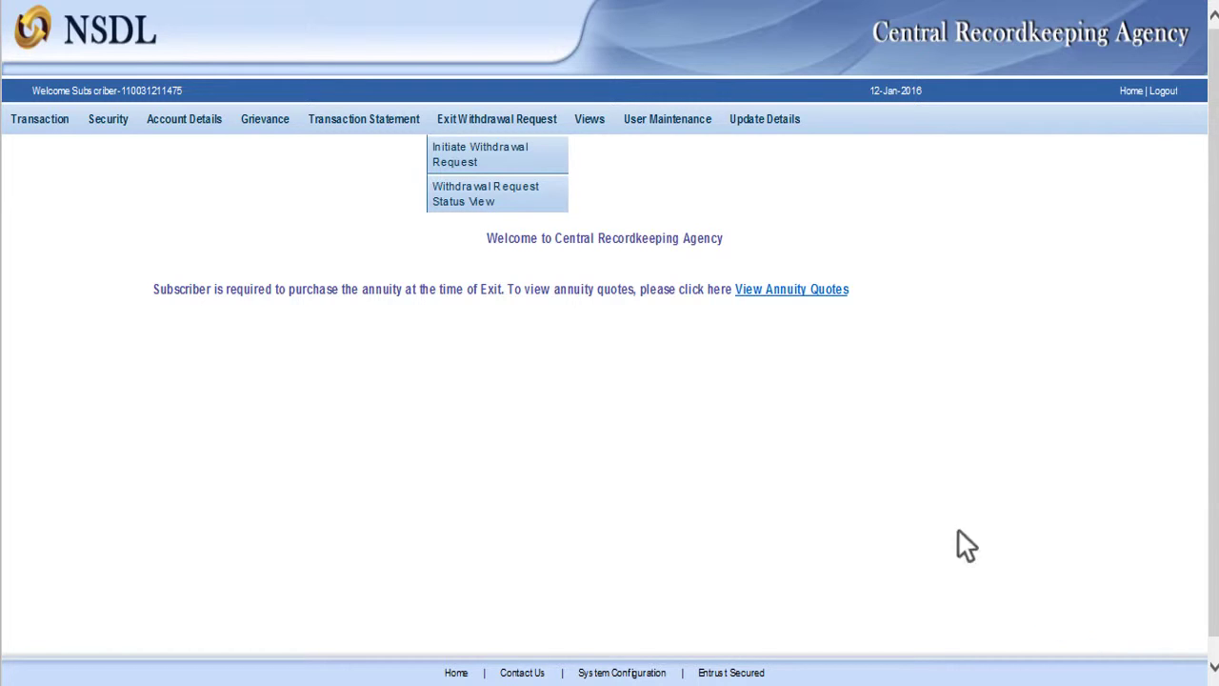
click(486, 155)
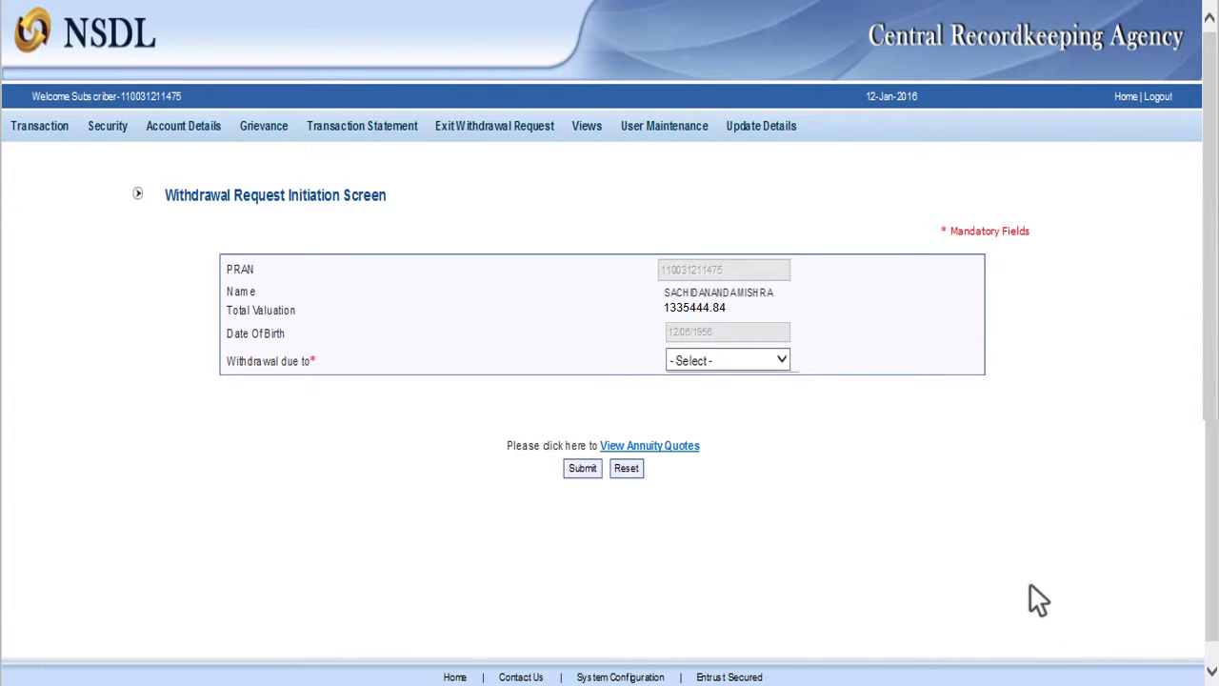
click(783, 361)
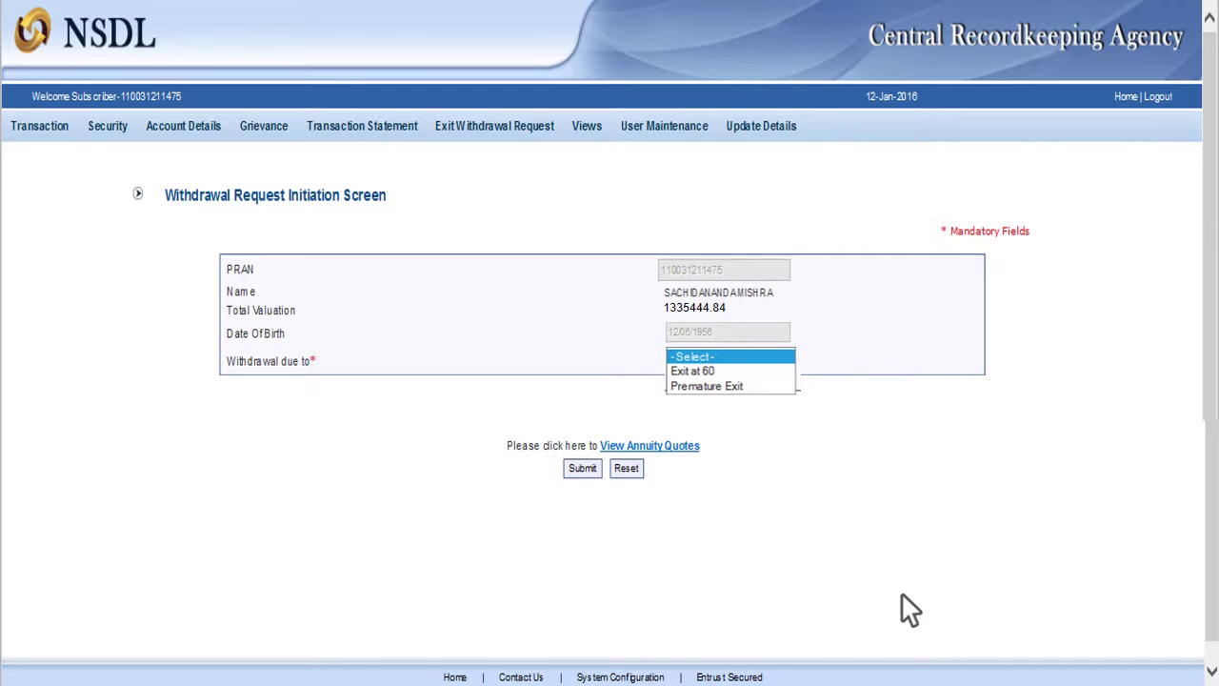
click(699, 372)
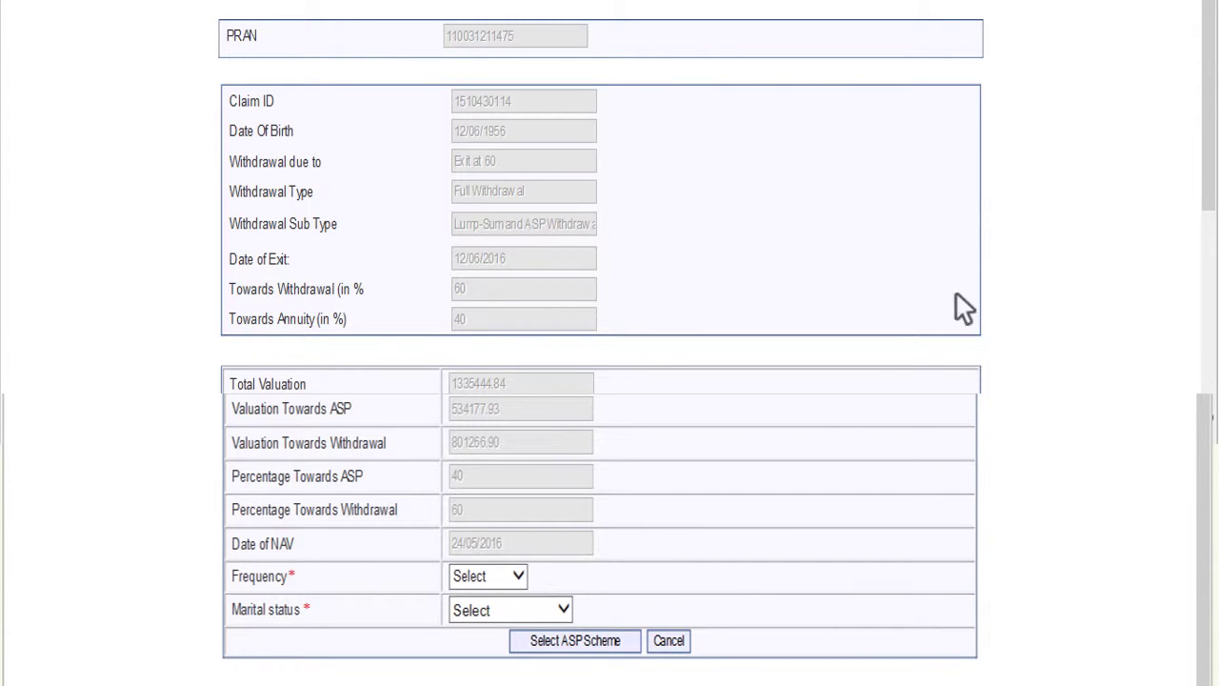
- Set the frequency to Monthly and marital status to Married with a female spouse and her date of birth, and proceed to ASP scheme selection
click(520, 577)
key(Return)
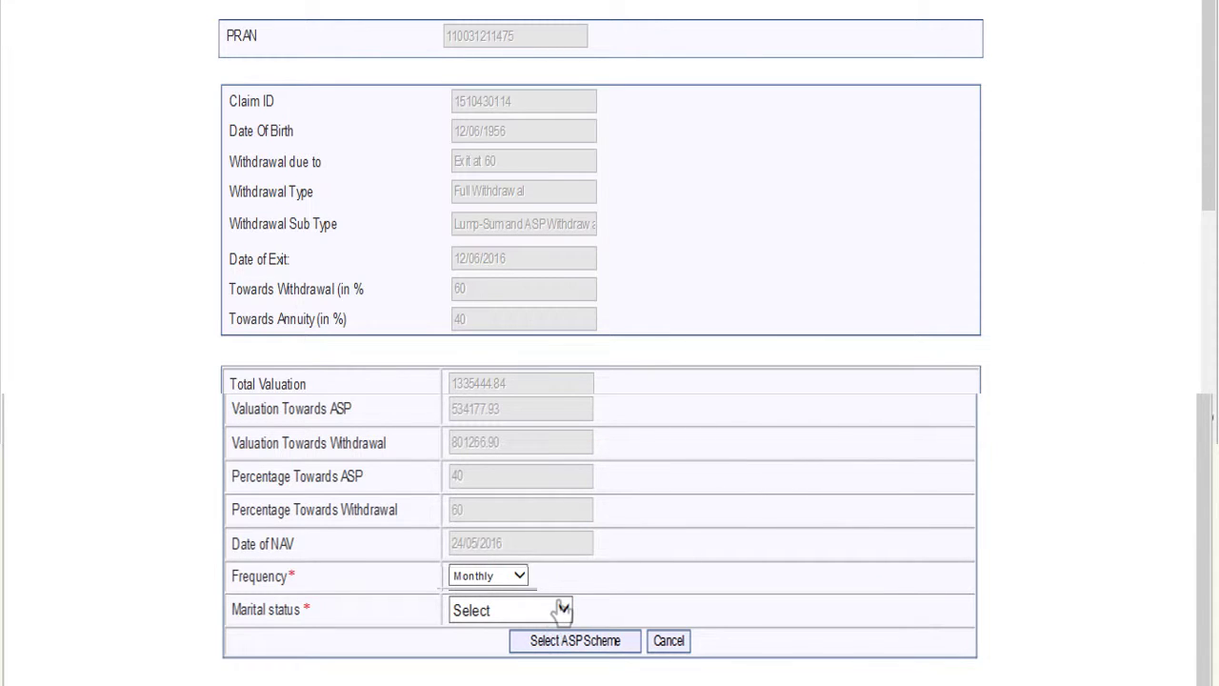
click(562, 610)
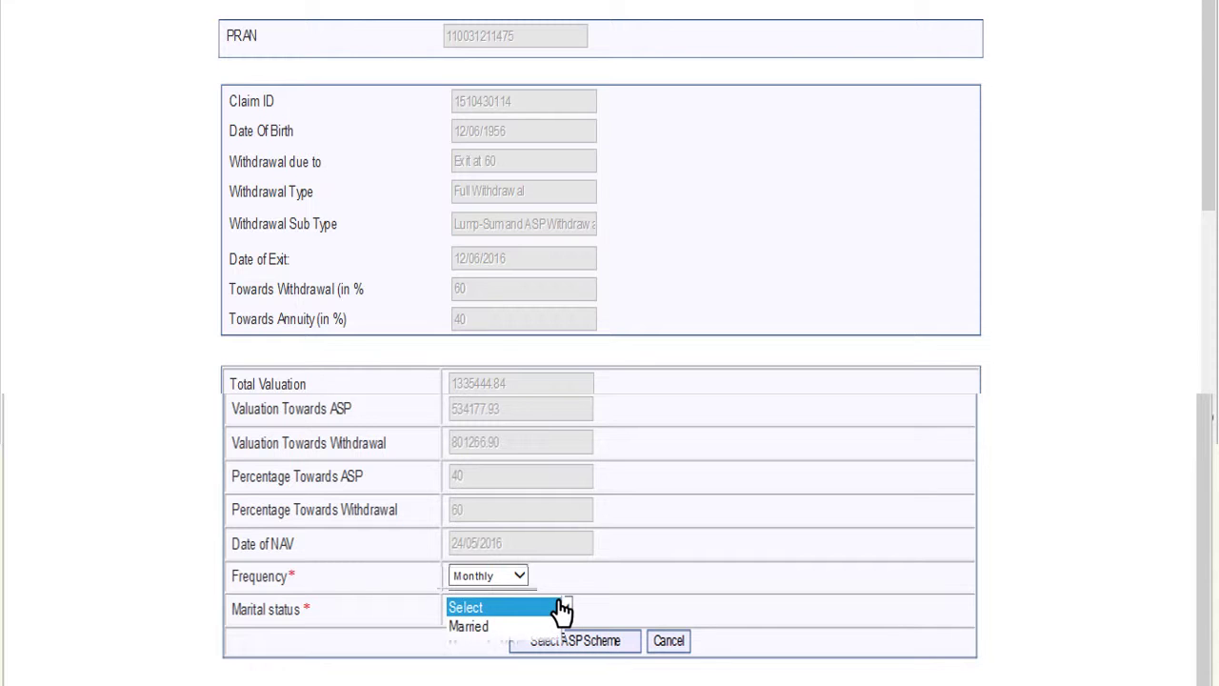
click(468, 626)
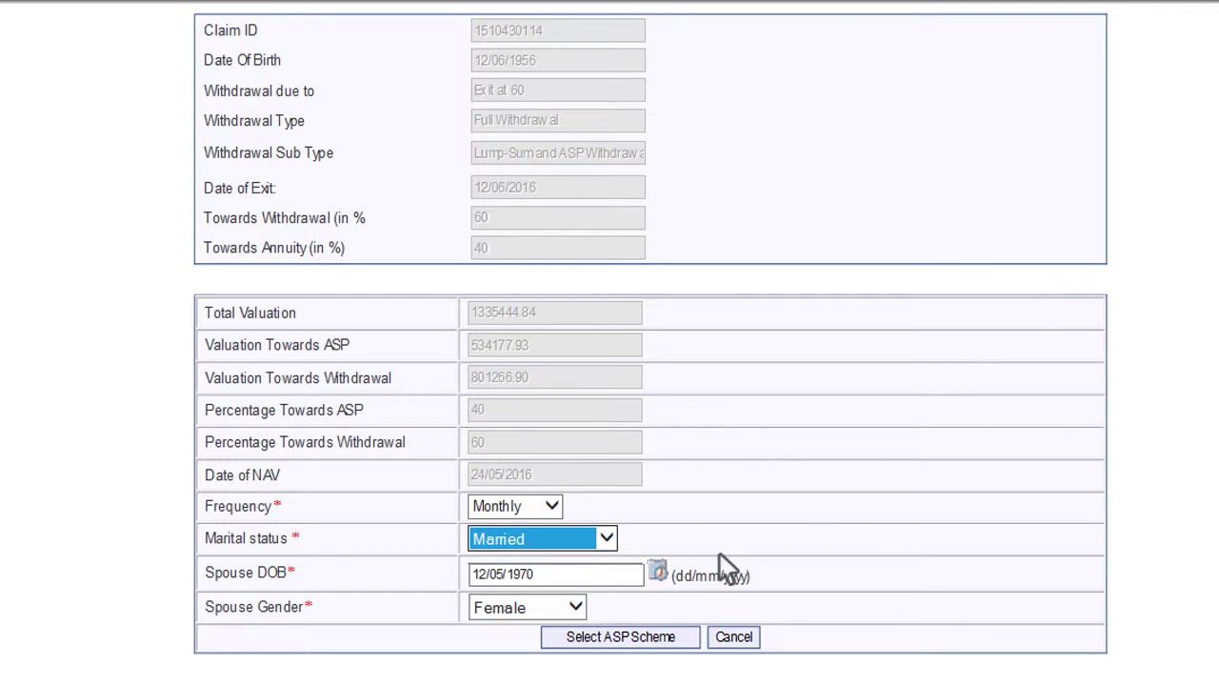
click(612, 638)
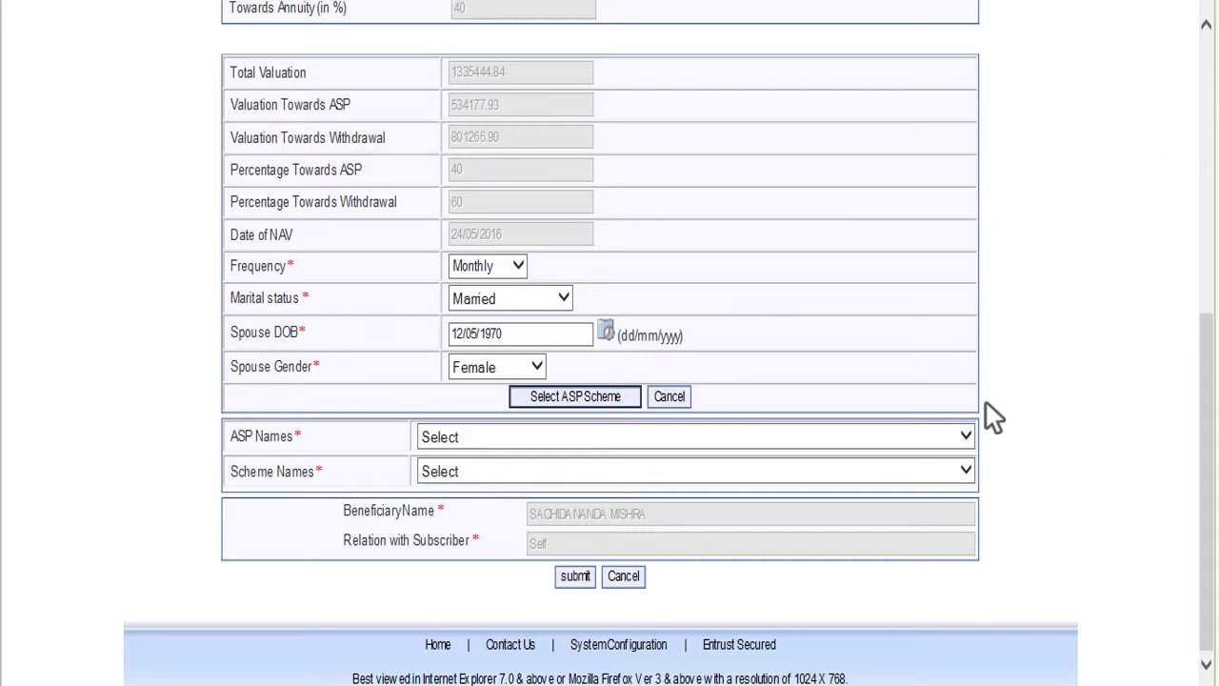
- Choose Life Insurance Corporation of India and its scheme with 100% annuity to spouse and return on purchase of annuity, and submit it through the summary
click(967, 438)
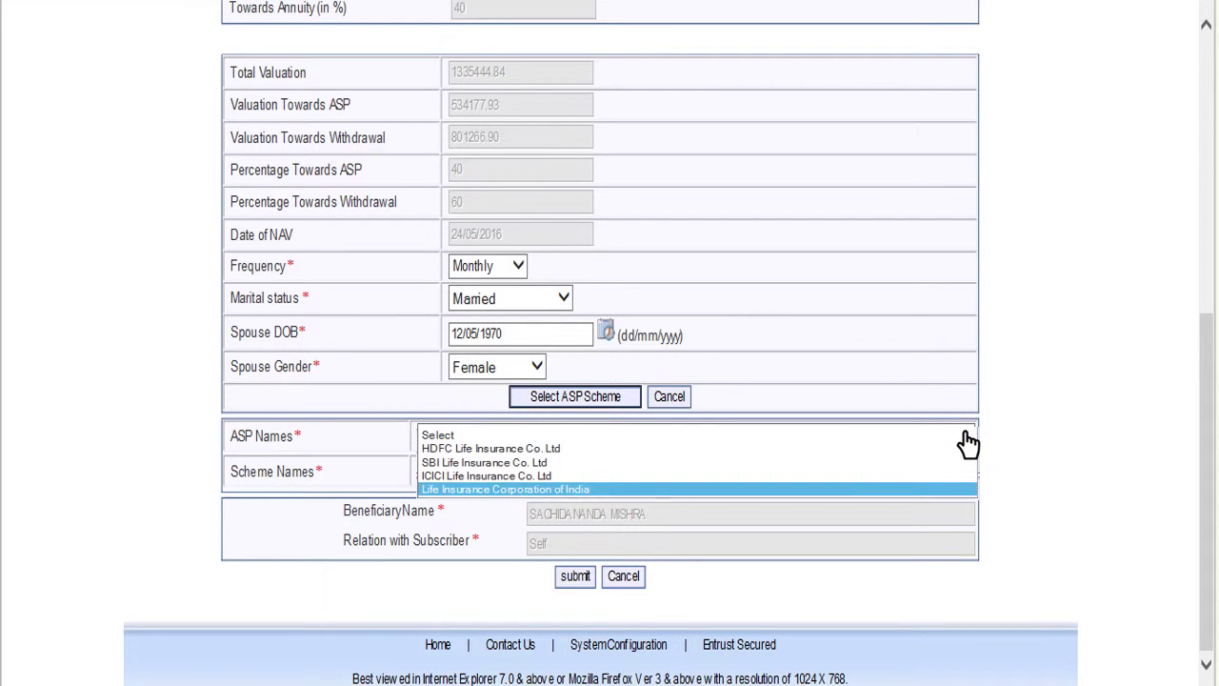
click(952, 488)
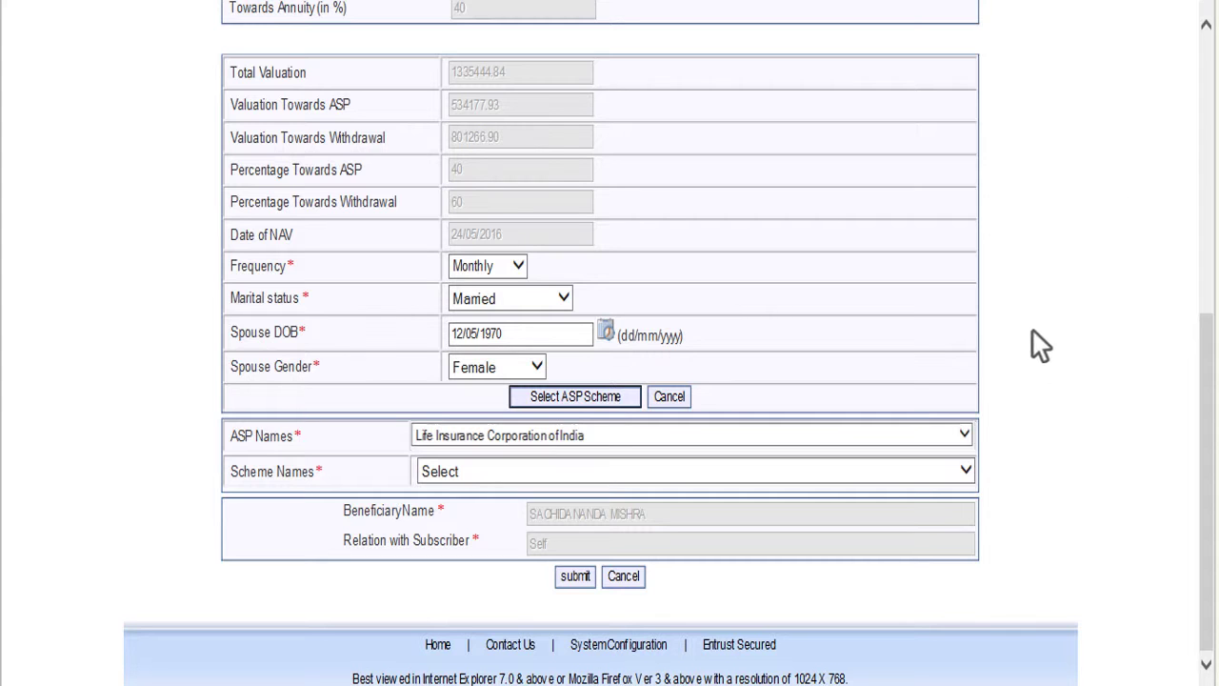
click(960, 470)
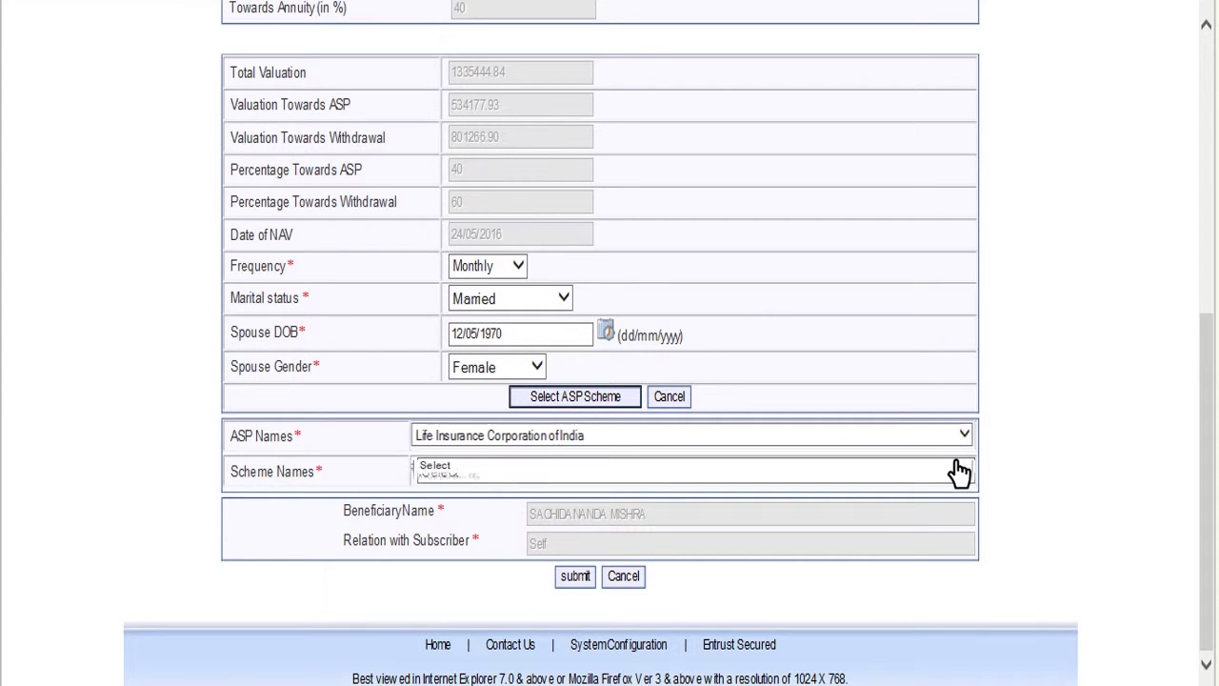
key(Down)
key(Down)
key(Down)
key(Return)
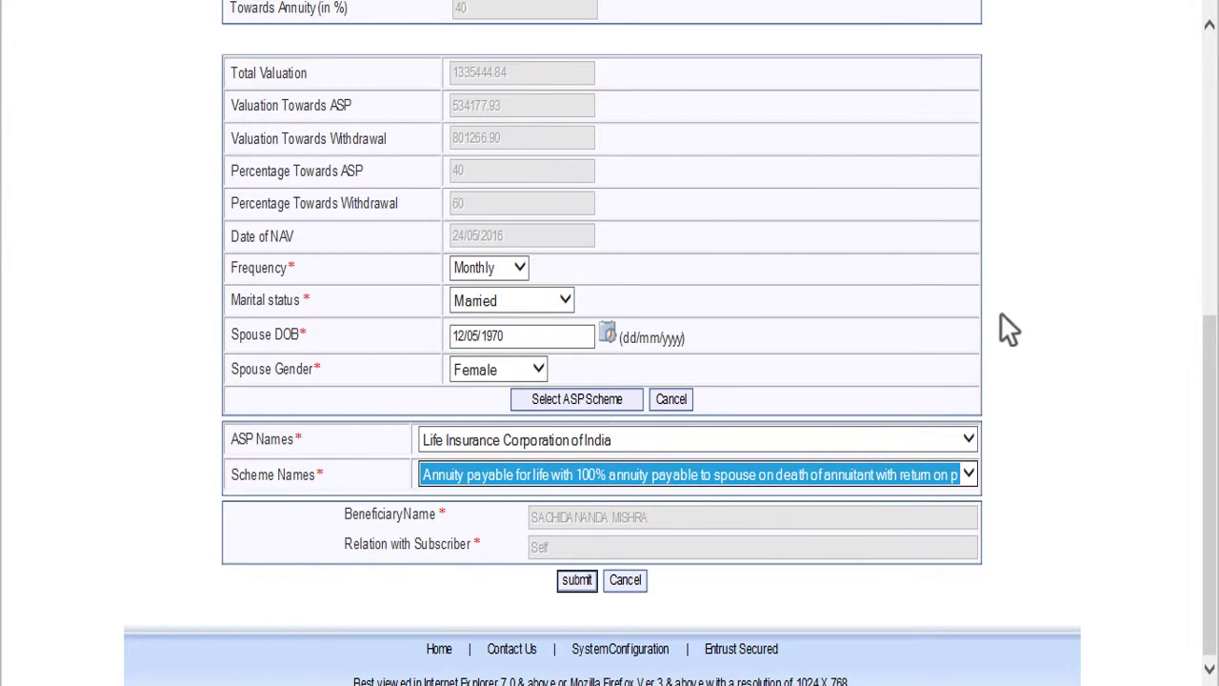
click(577, 583)
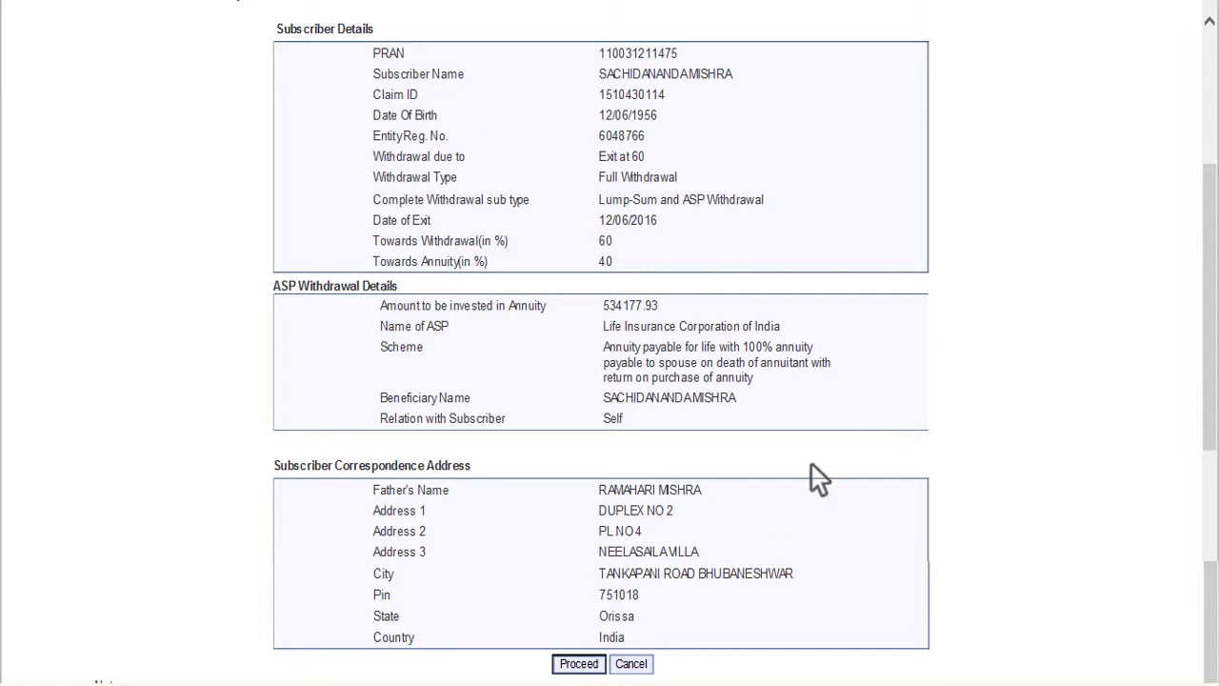
click(578, 664)
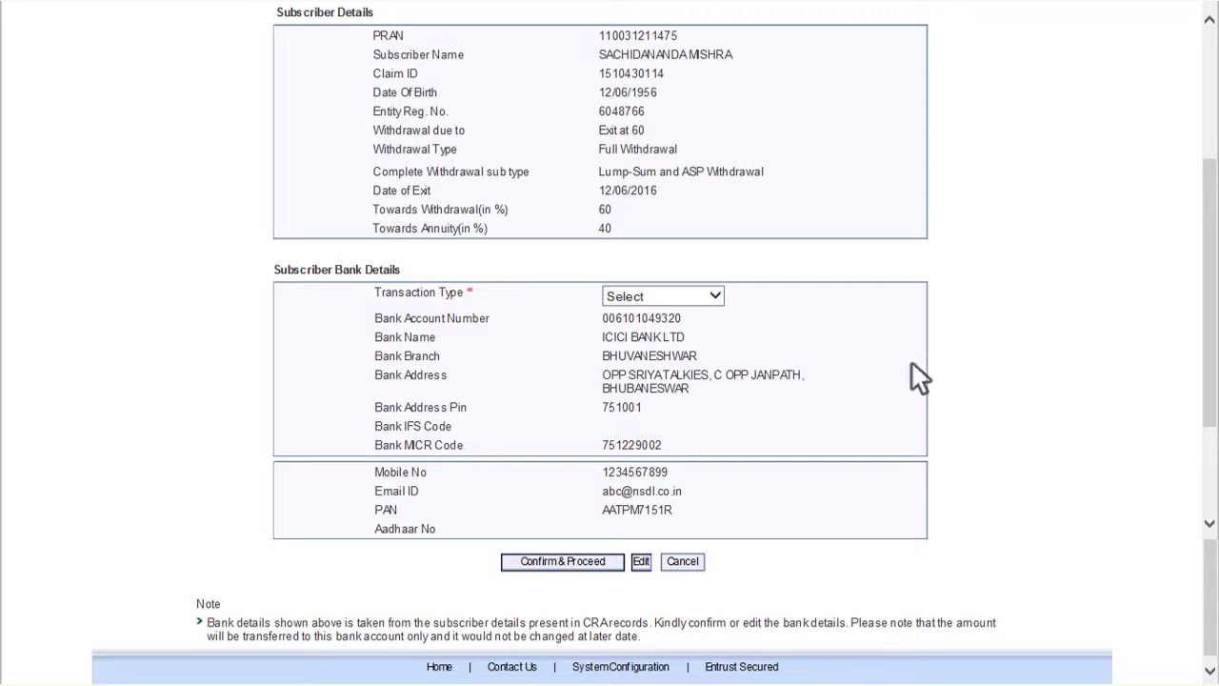
- Edit the subscriber bank details with transaction type Electronic, IFS code ICICI000001, and the subscriber's mobile number and email
click(715, 299)
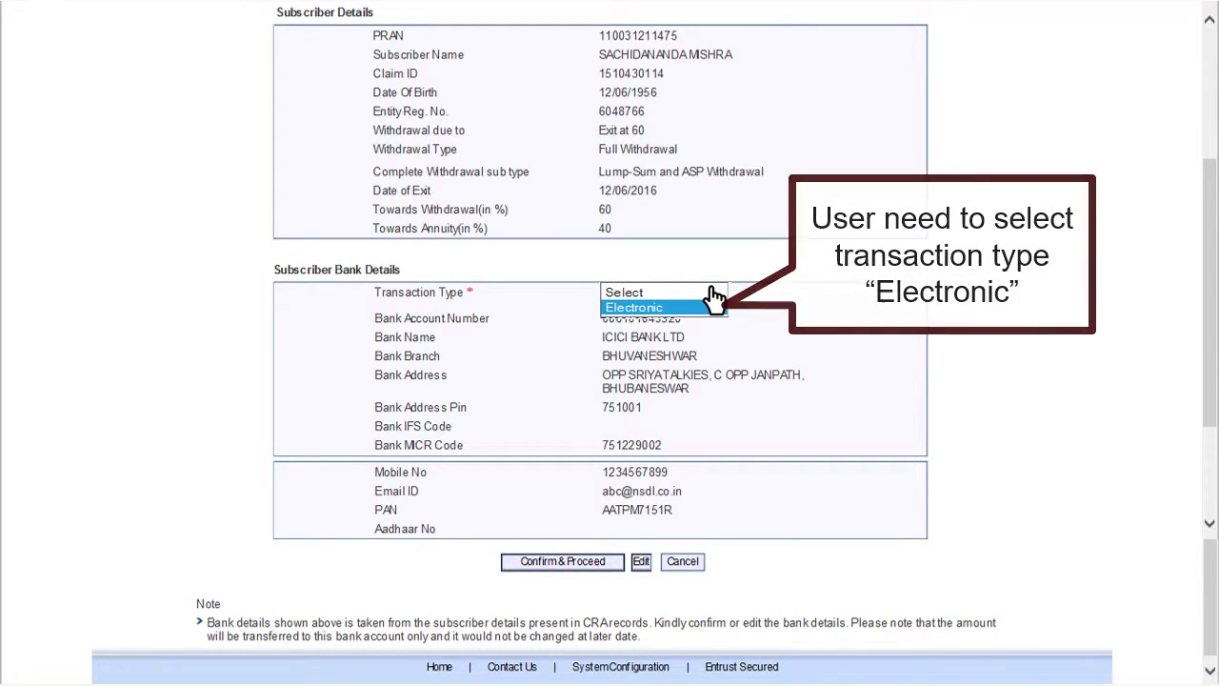
click(714, 302)
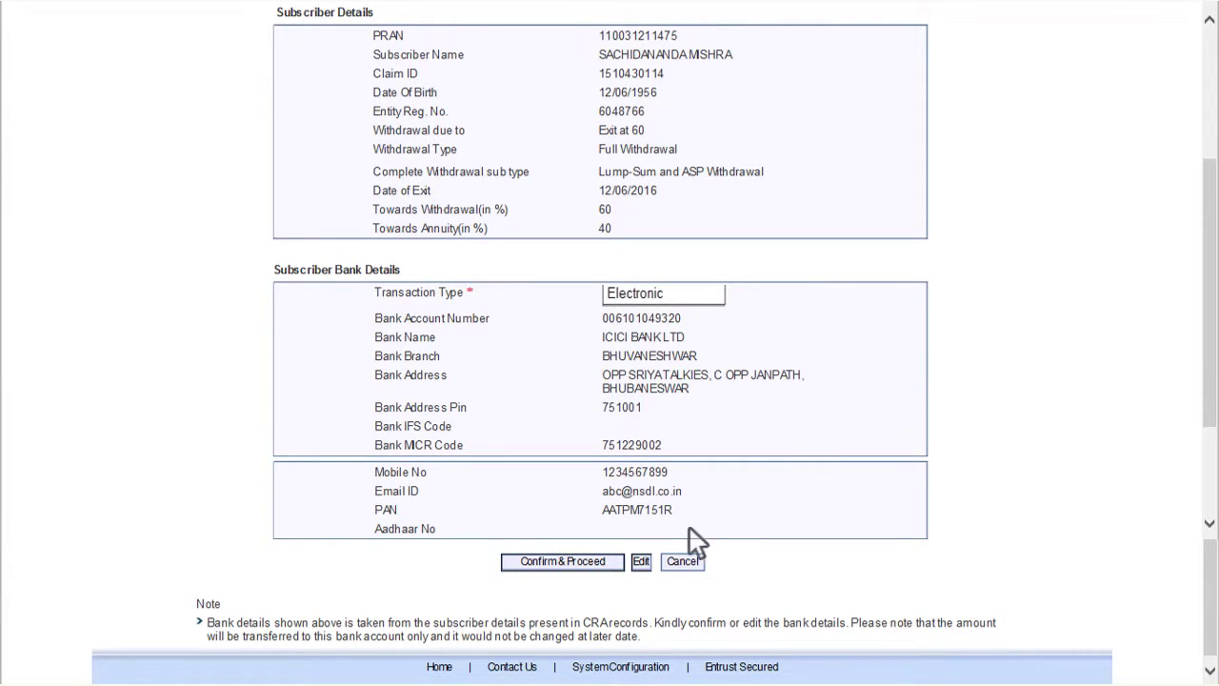
click(641, 561)
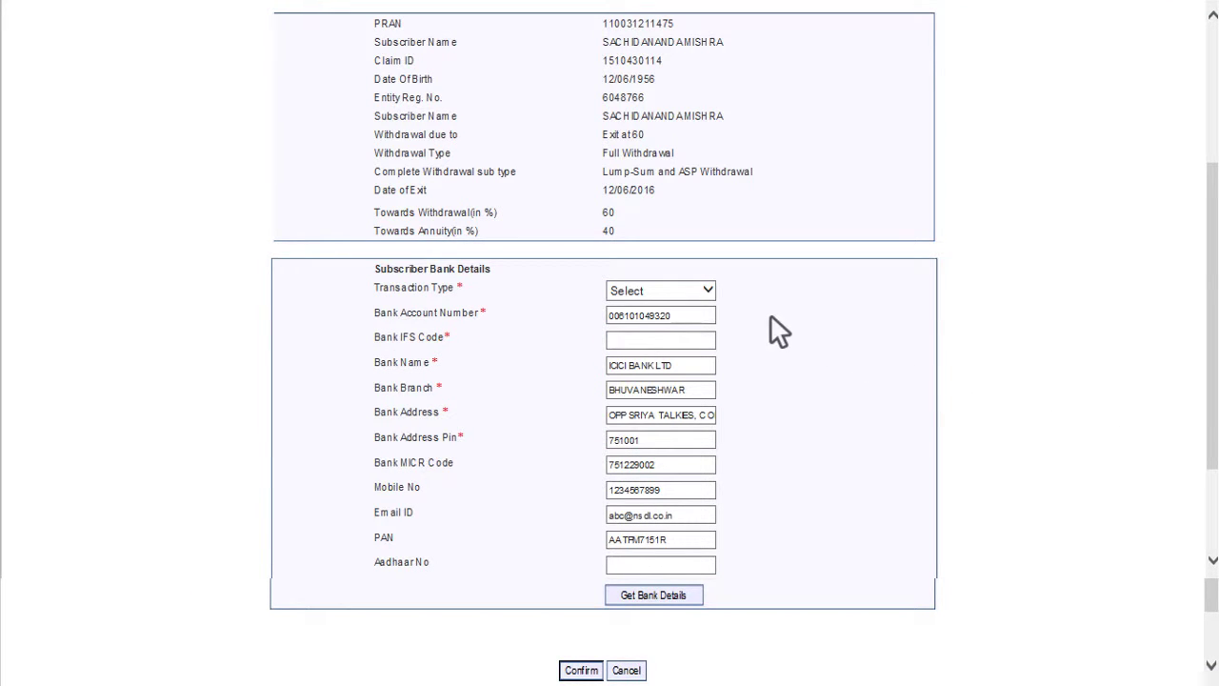
click(714, 298)
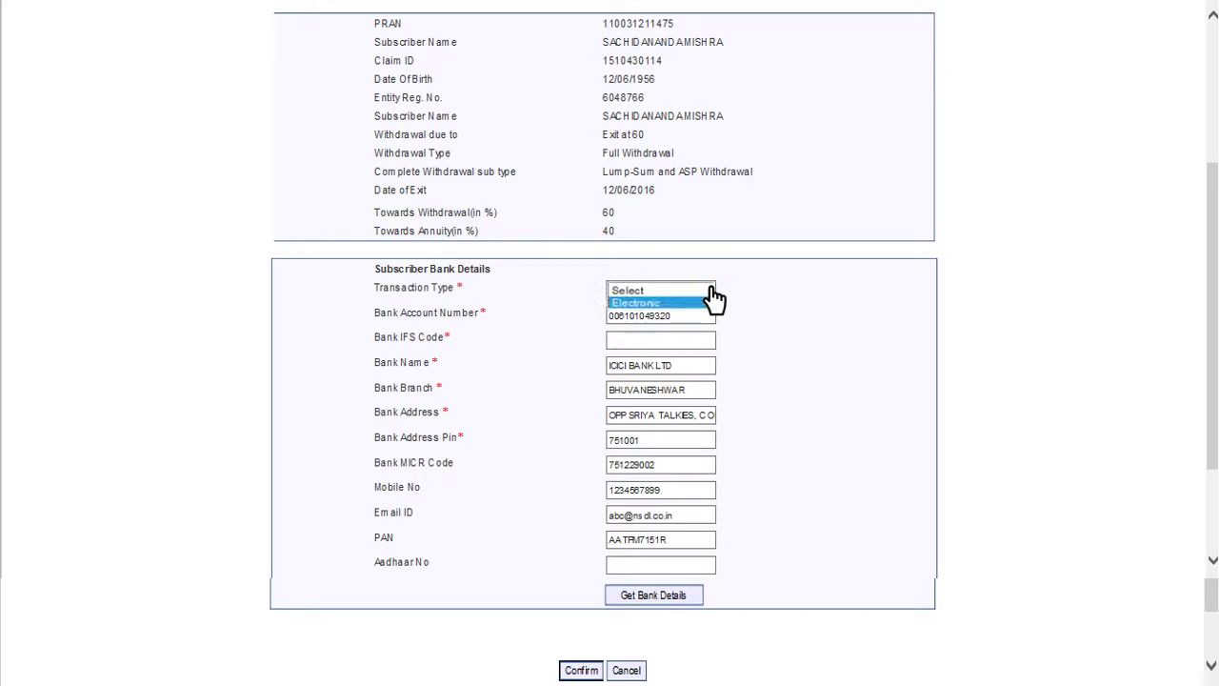
click(710, 303)
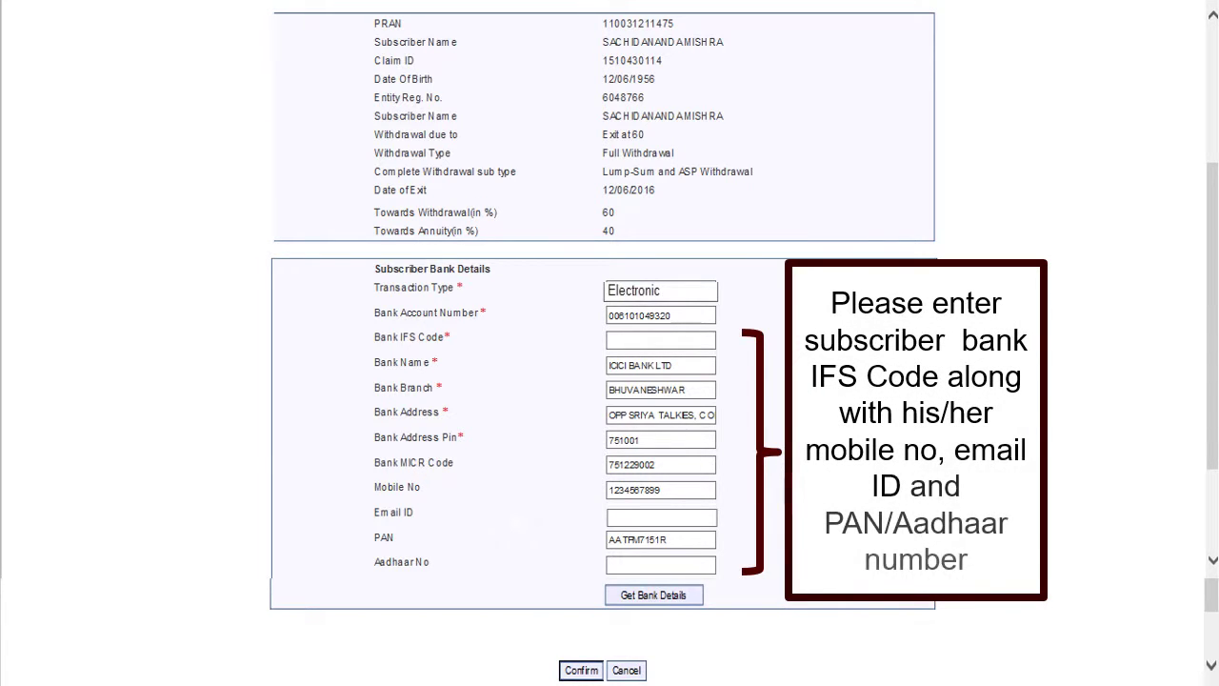
text(IC)
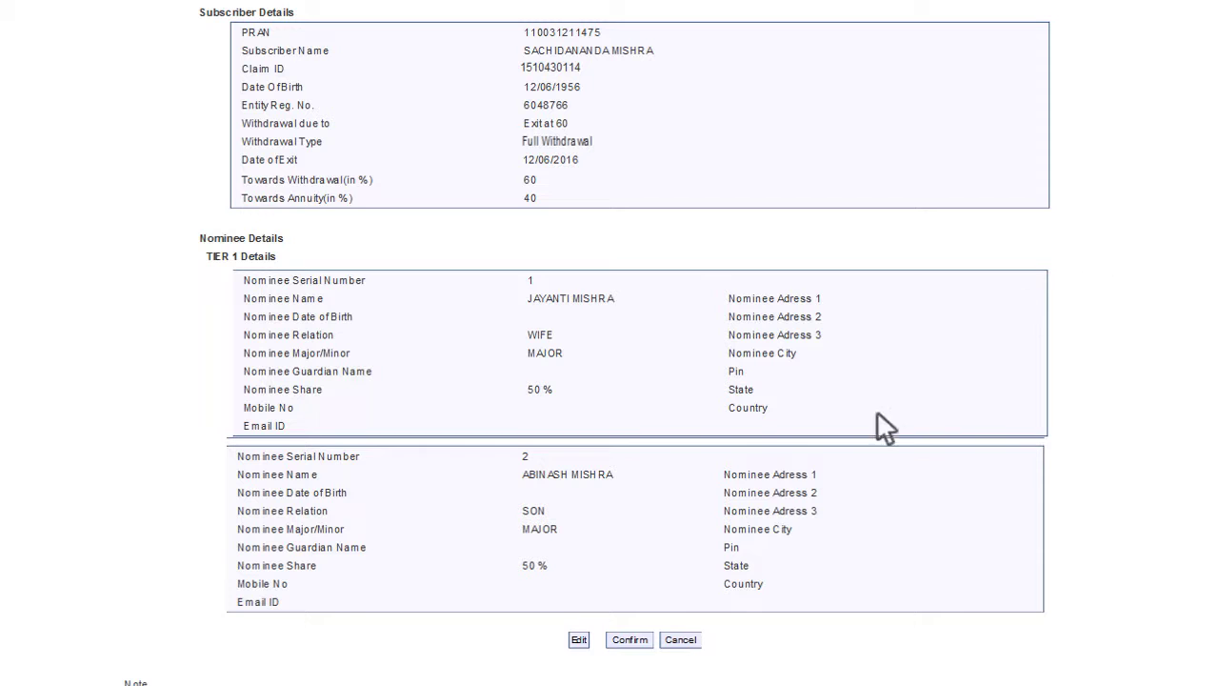
- Edit the Tier 1 nominee details so the wife is the only nominee with a 100% share and an address, and confirm
click(579, 639)
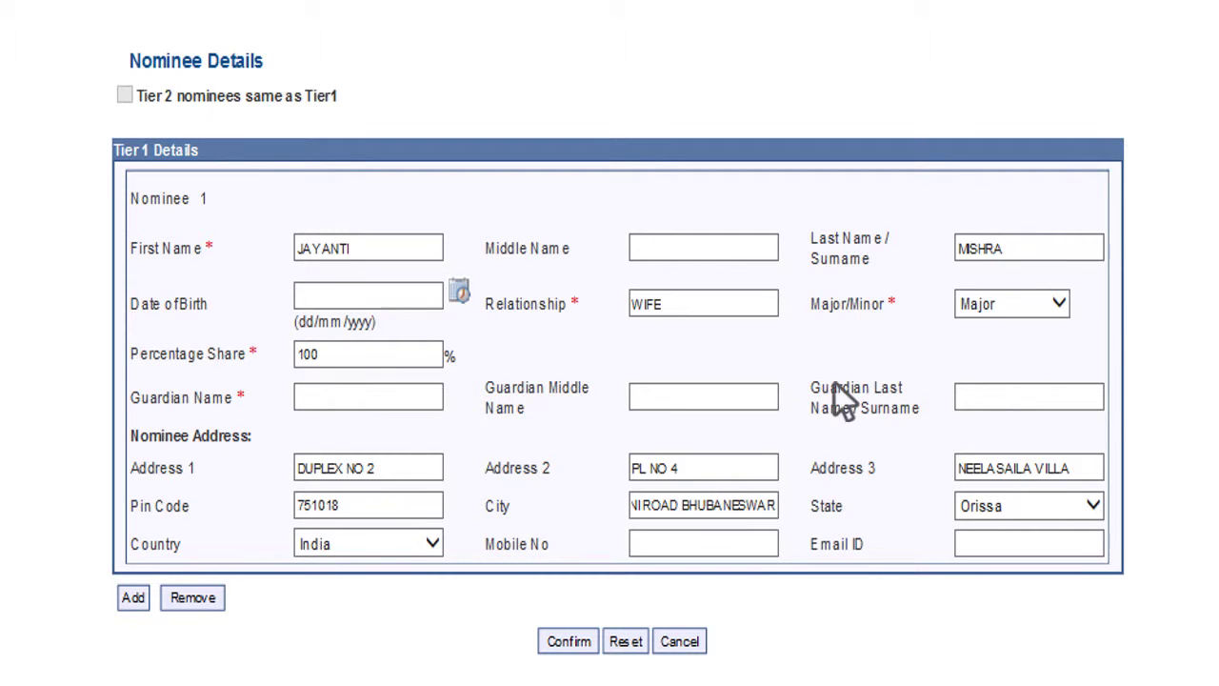
click(568, 643)
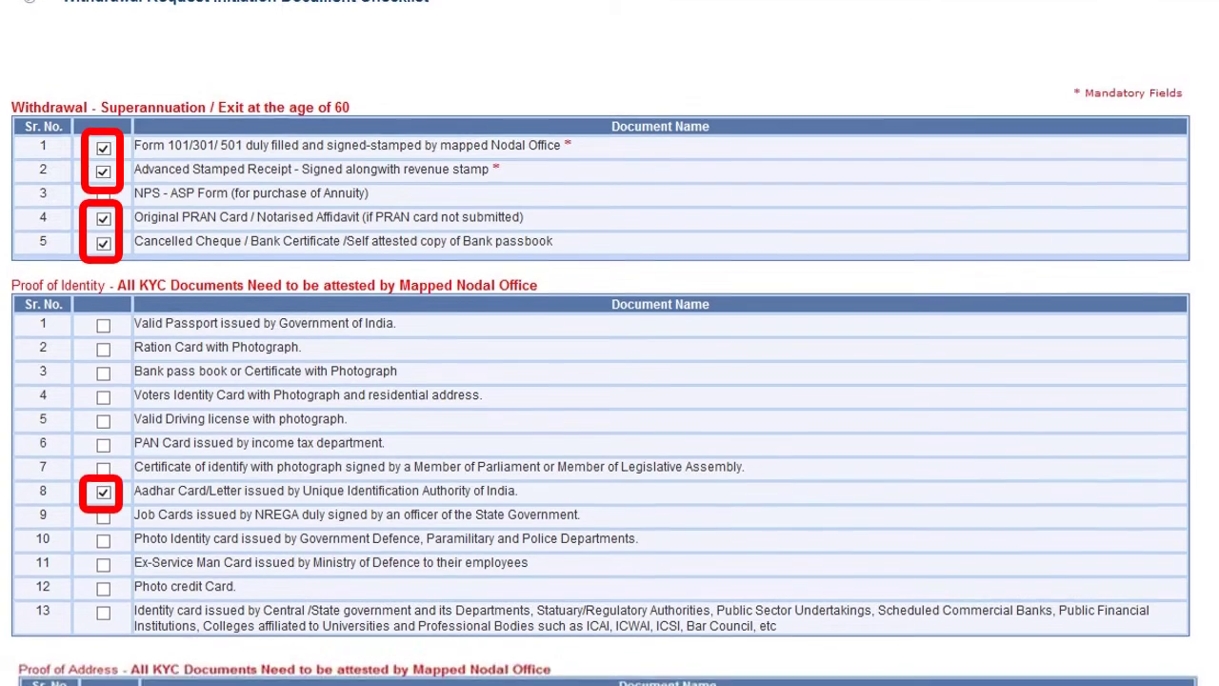
- Submit the document checklist with the withdrawal form, stamped receipt, PRAN card, cancelled cheque, and Aadhaar as identity and address proof ticked
scroll(610, 343, down, 10)
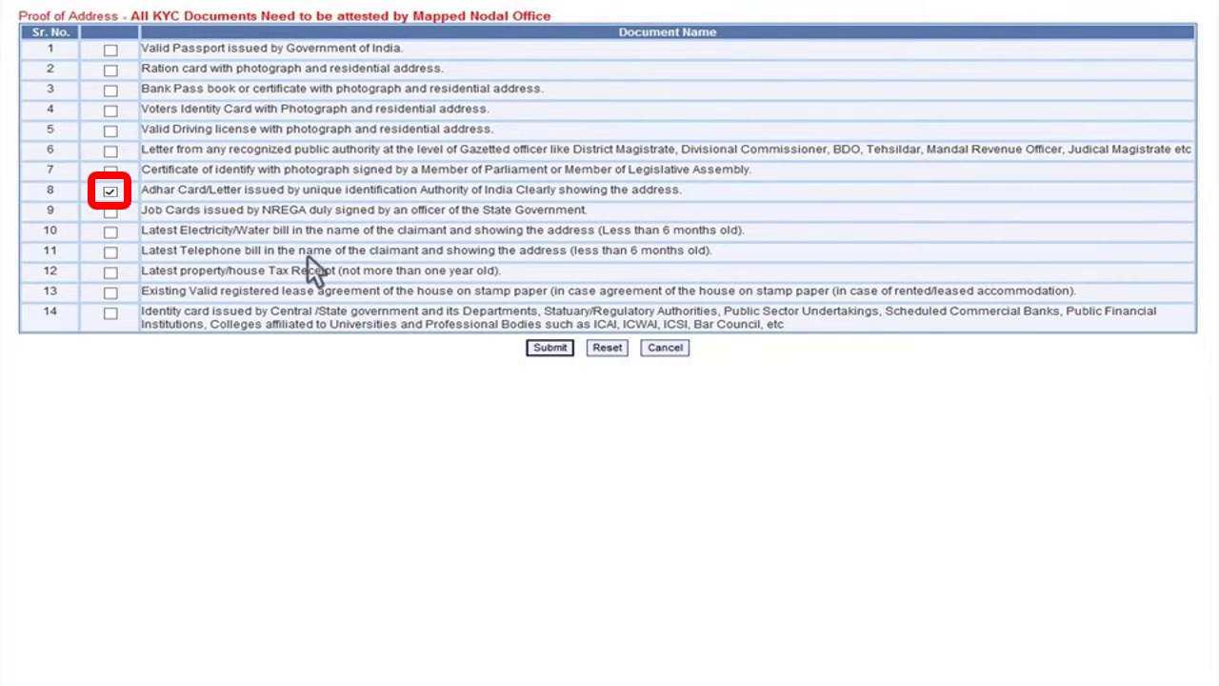
click(553, 352)
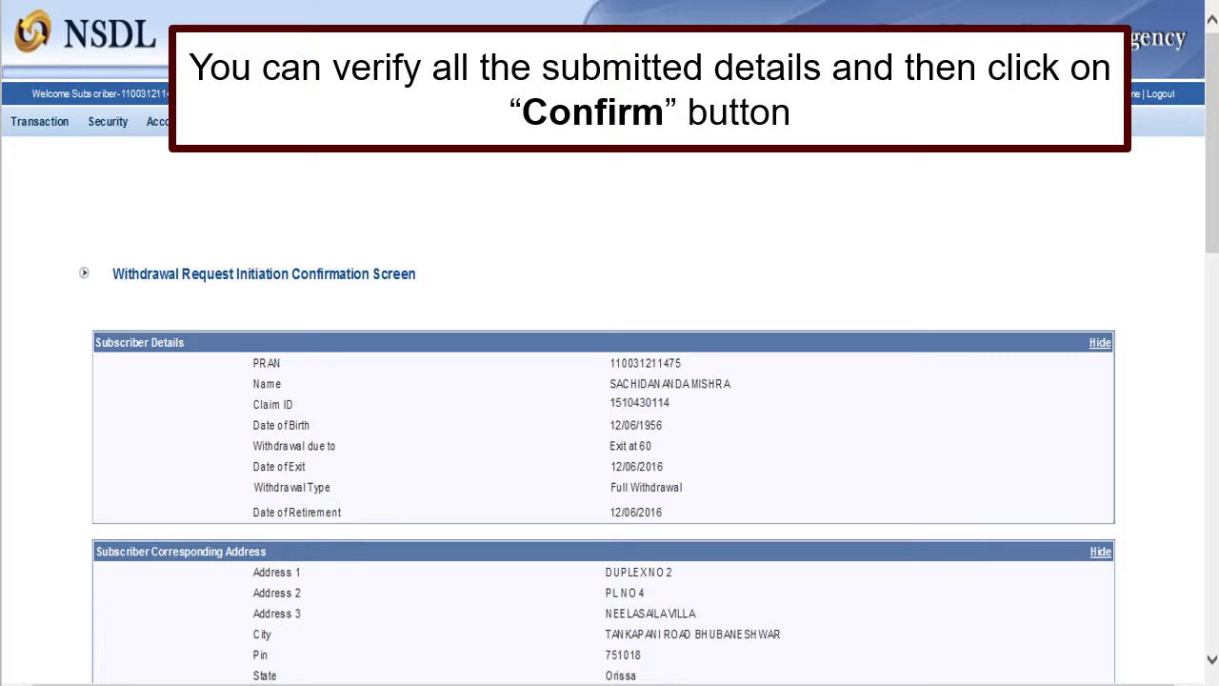
- Review the submitted withdrawal details, confirm the request and view the generated Form 301 through page 3
scroll(609, 381, down, 7)
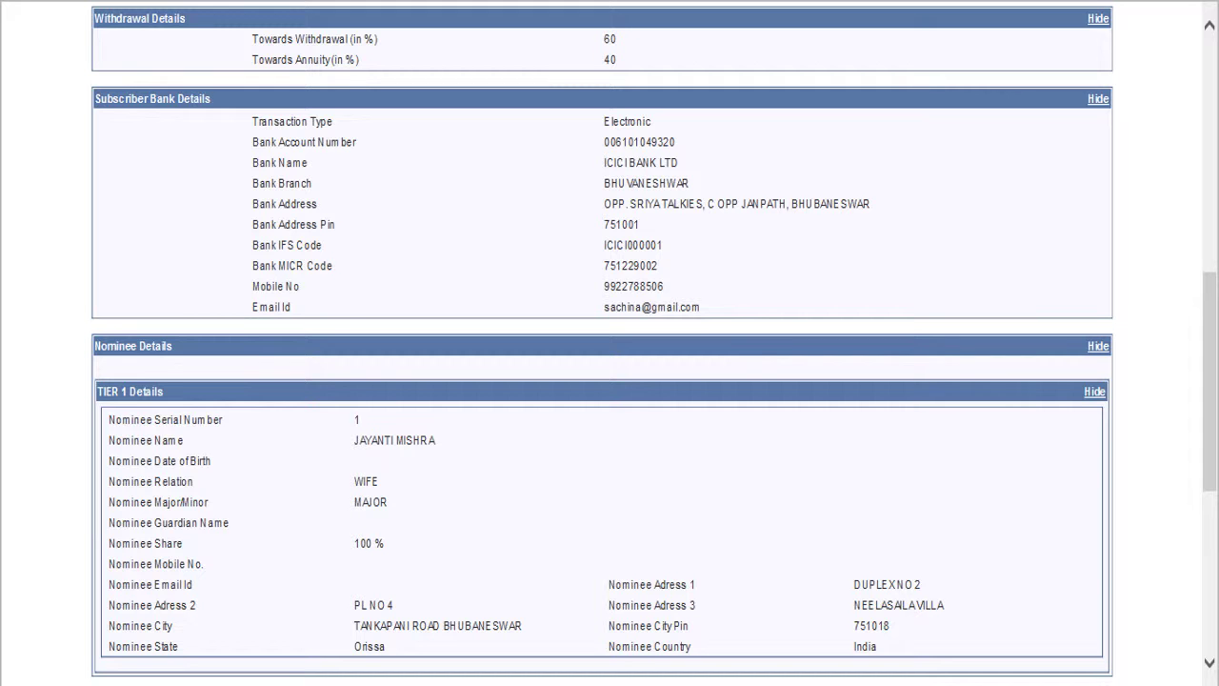
scroll(609, 343, down, 6)
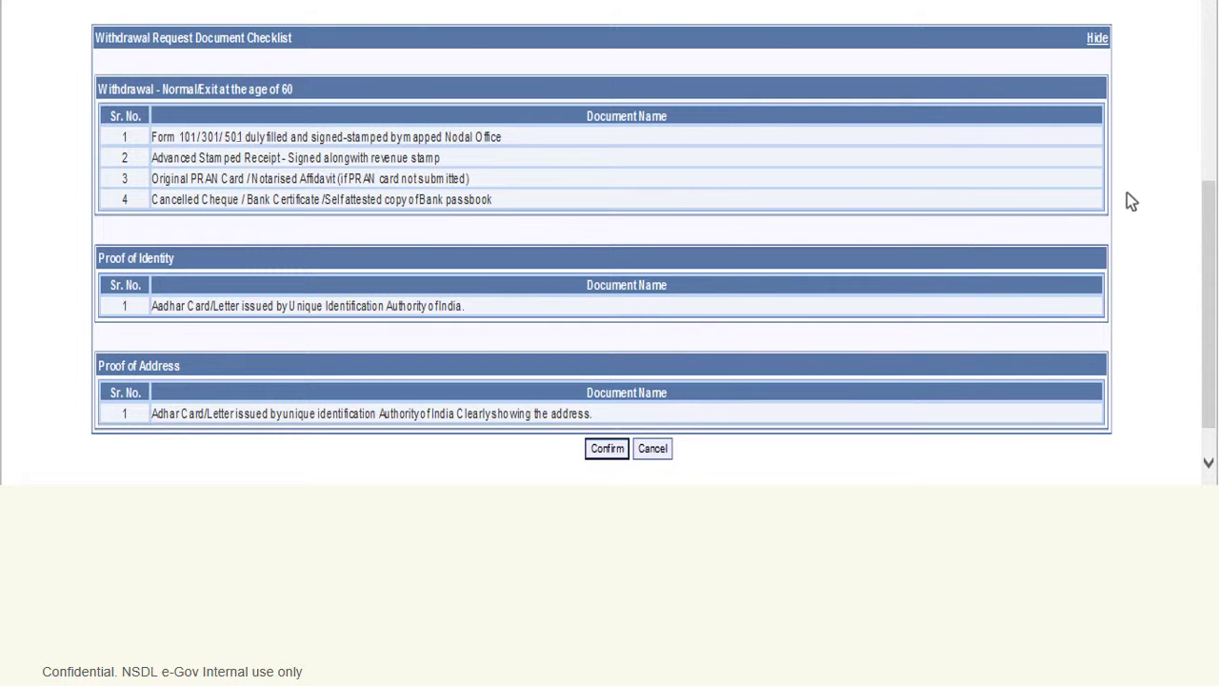
click(604, 456)
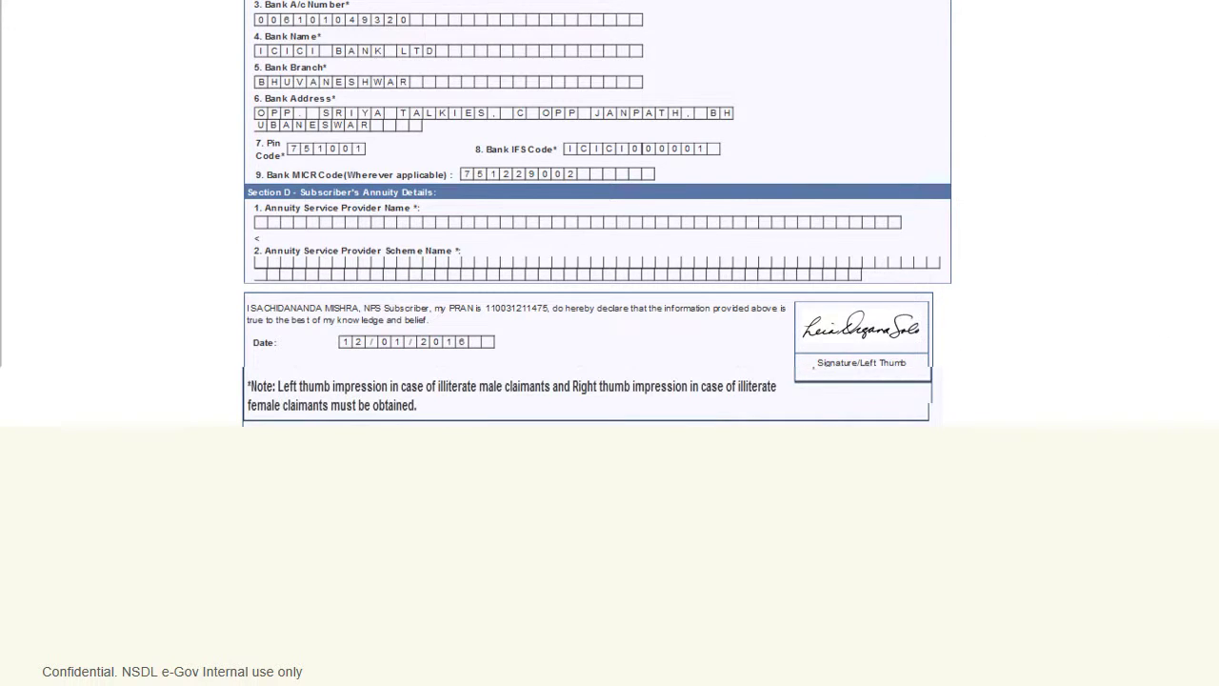
scroll(610, 342, down, 6)
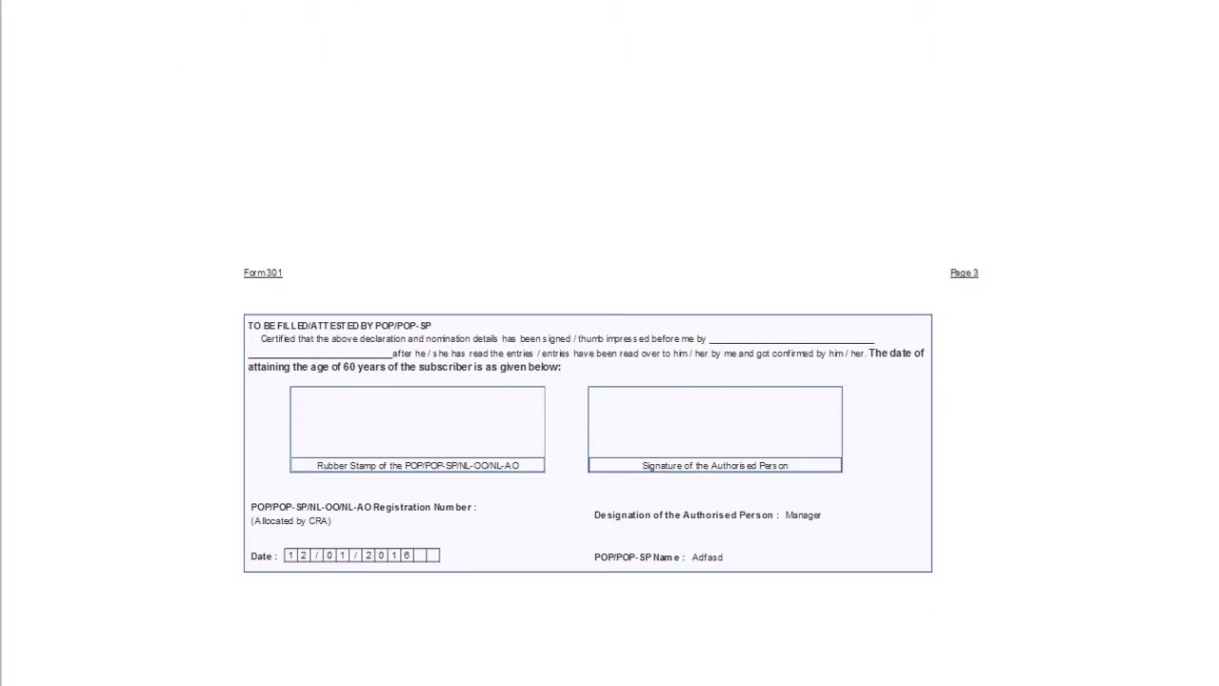